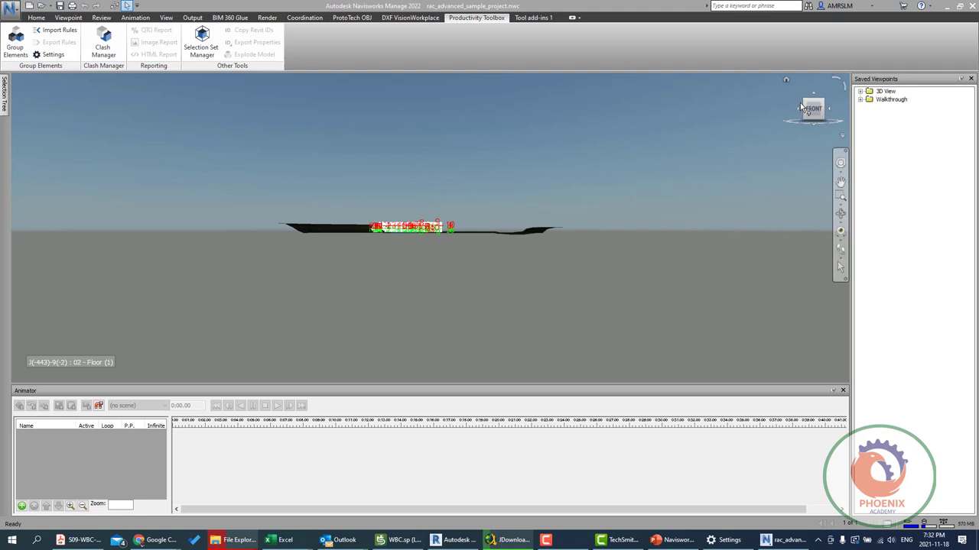
Orbit the site model into an oblique 3D perspective, then bring up the Home tools for the Batch Utility.
{"action": "left_click", "coordinate": [803, 103]}
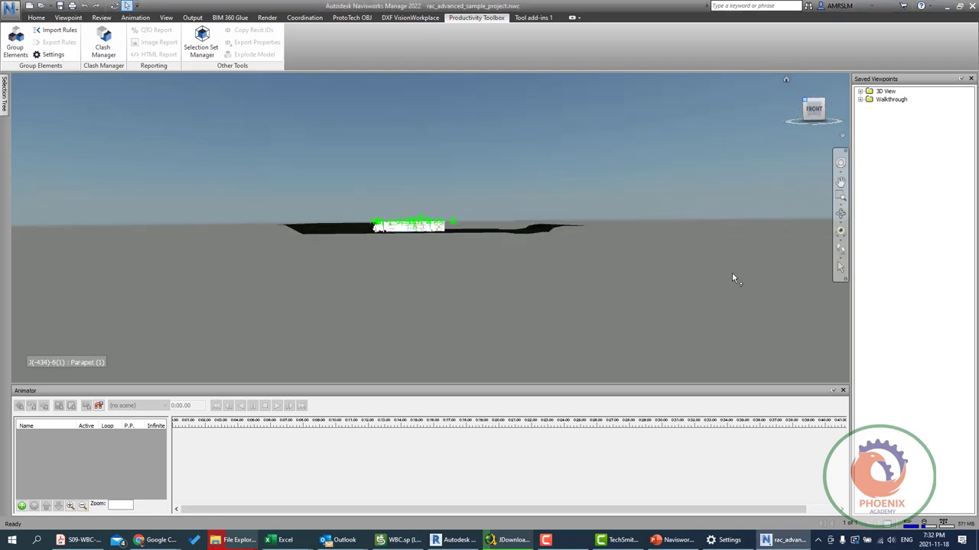
{"action": "middle_click_drag", "start_coordinate": [583, 166], "coordinate": [466, 272], "text": "shift"}
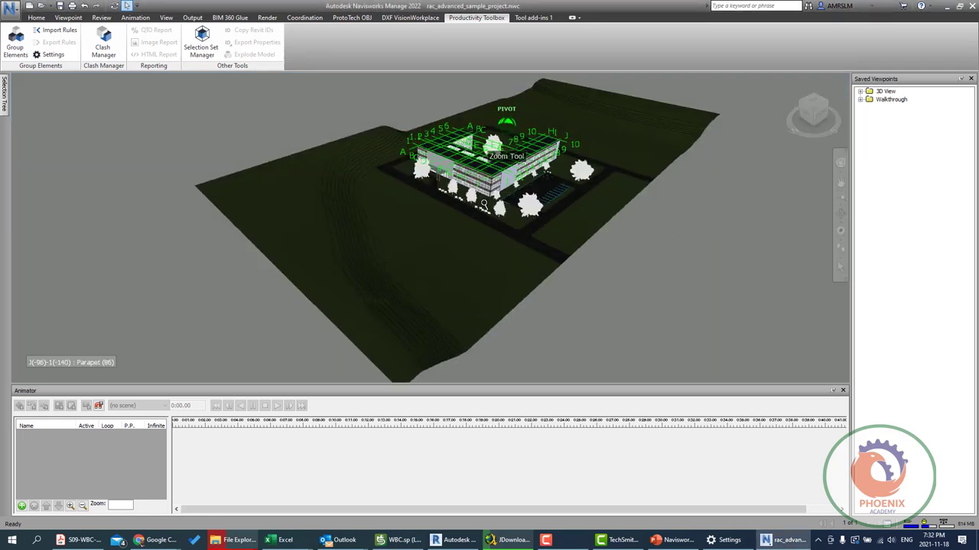
{"action": "mouse_move", "coordinate": [322, 237]}
{"action": "middle_mouse_down", "text": "shift"}
{"action": "mouse_move", "coordinate": [378, 127]}
{"action": "mouse_move", "coordinate": [499, 92]}
{"action": "middle_mouse_up", "text": "shift"}
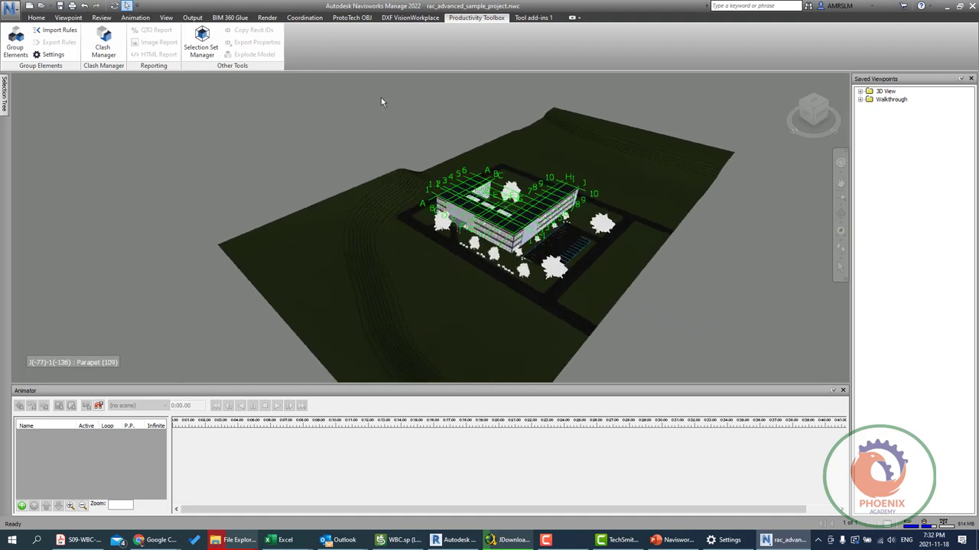
{"action": "left_click", "coordinate": [36, 18]}
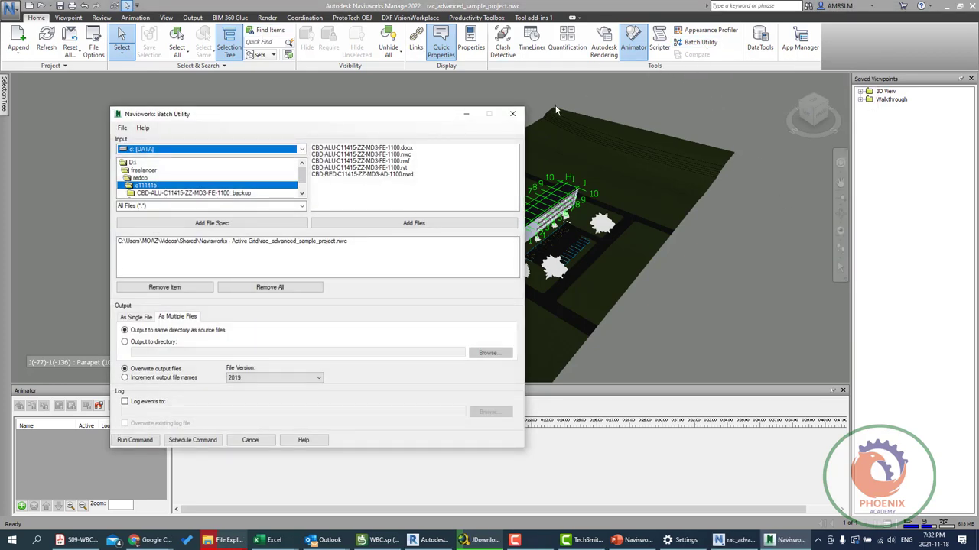
Add CBD-ALU-C11415-ZZ-MD3-FE-1100.rvt from its _backup folder to the conversion list.
{"action": "left_click_drag", "start_coordinate": [265, 122], "coordinate": [669, 117]}
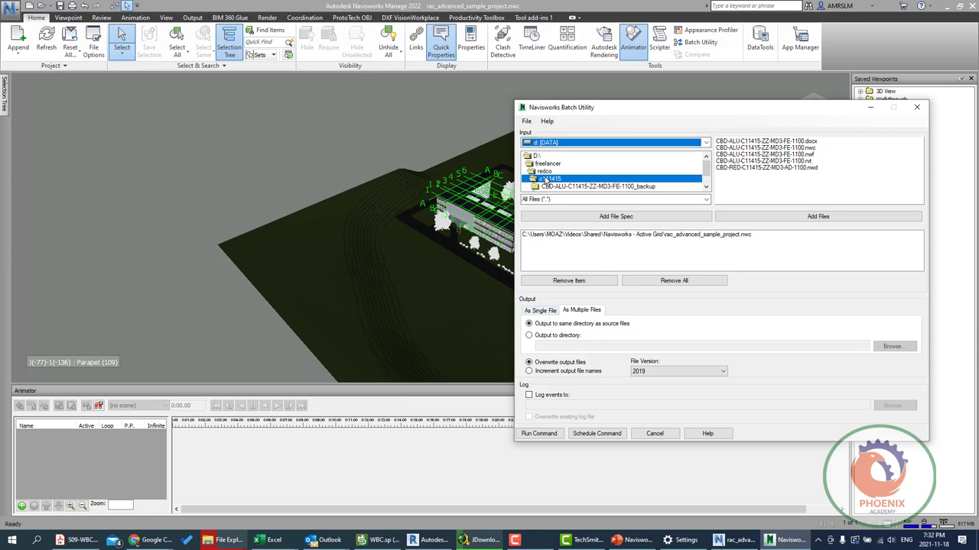
{"action": "left_click", "coordinate": [575, 188]}
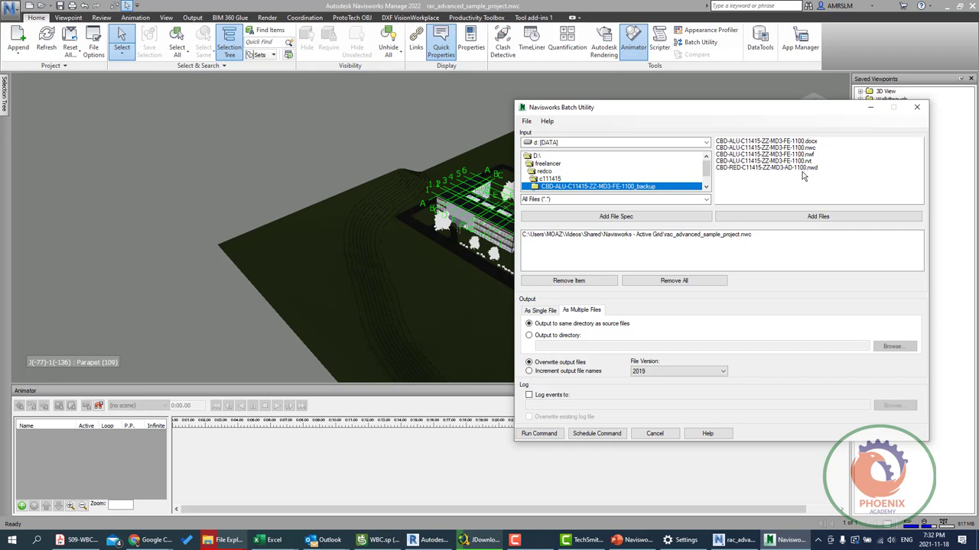
{"action": "double_click", "coordinate": [802, 162]}
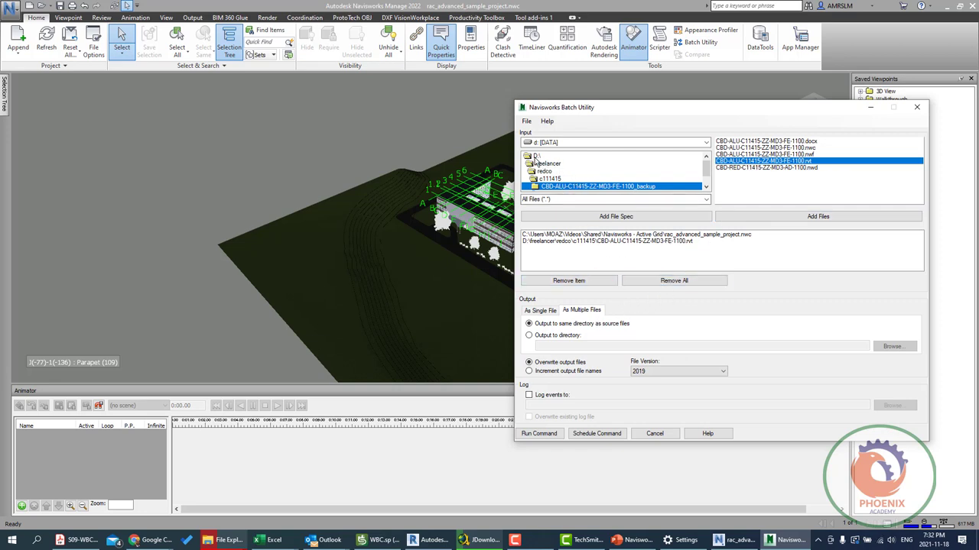
Browse the folder tree from drive D:\ into the bim folder.
{"action": "left_click", "coordinate": [536, 157]}
{"action": "double_click", "coordinate": [541, 172]}
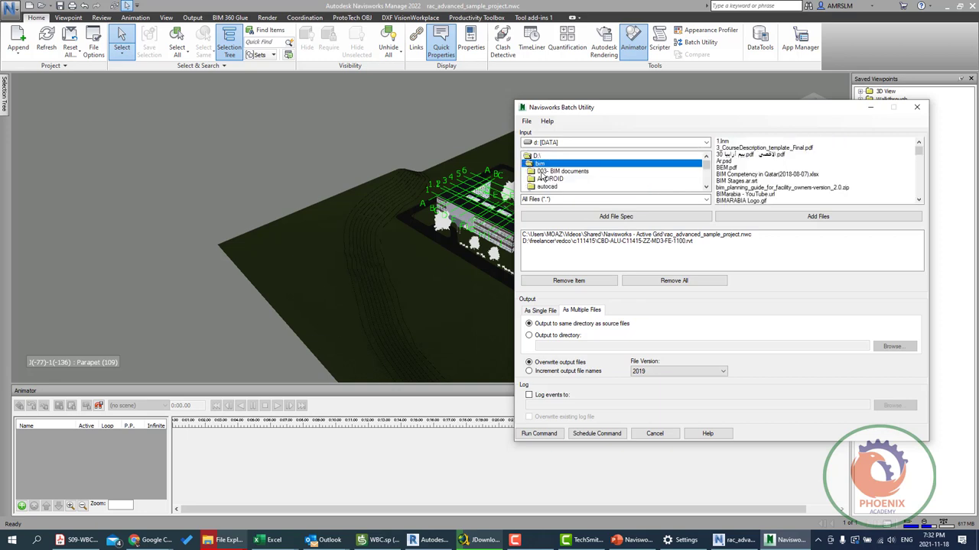
{"action": "scroll", "coordinate": [592, 182], "scroll_direction": "down", "scroll_amount": 1}
{"action": "scroll", "coordinate": [589, 184], "scroll_direction": "down", "scroll_amount": 2}
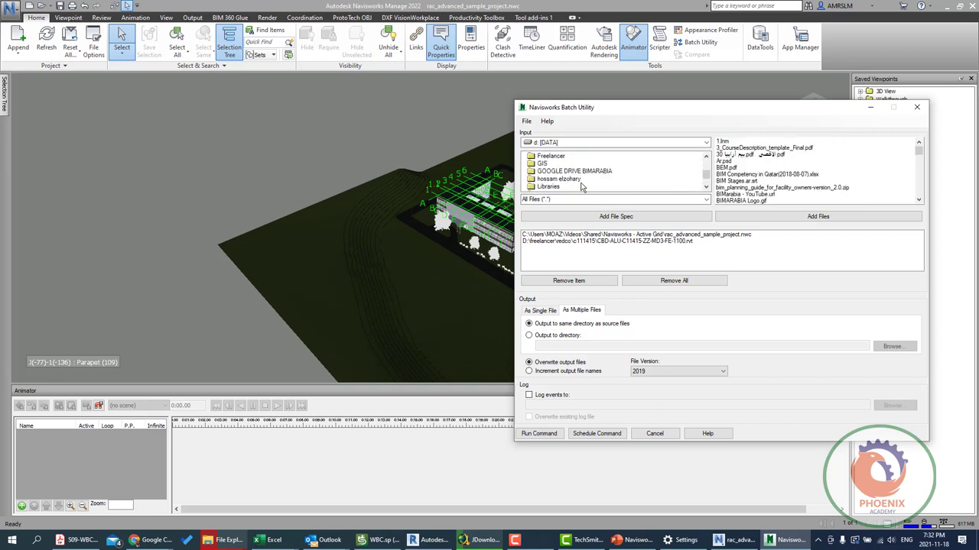
{"action": "scroll", "coordinate": [564, 177], "scroll_direction": "down", "scroll_amount": 2}
Open the EXTENSION folder and scroll through its file list.
{"action": "left_click", "coordinate": [560, 173]}
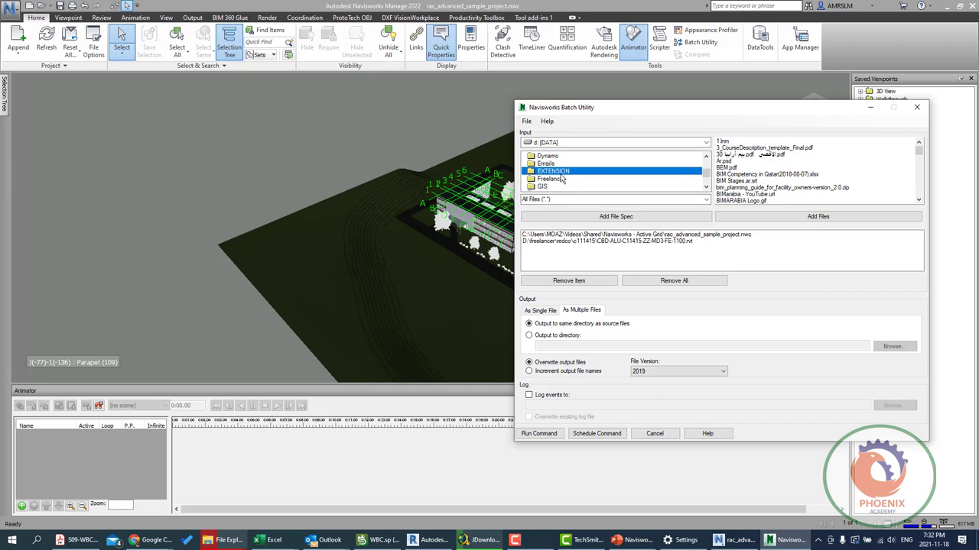
{"action": "double_click", "coordinate": [562, 173]}
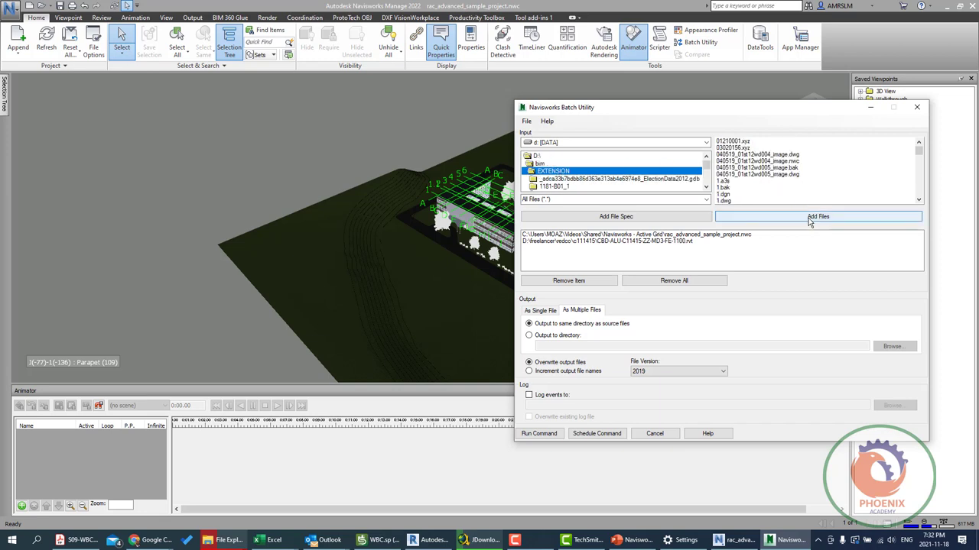
{"action": "scroll", "coordinate": [831, 164], "scroll_direction": "down", "scroll_amount": 1}
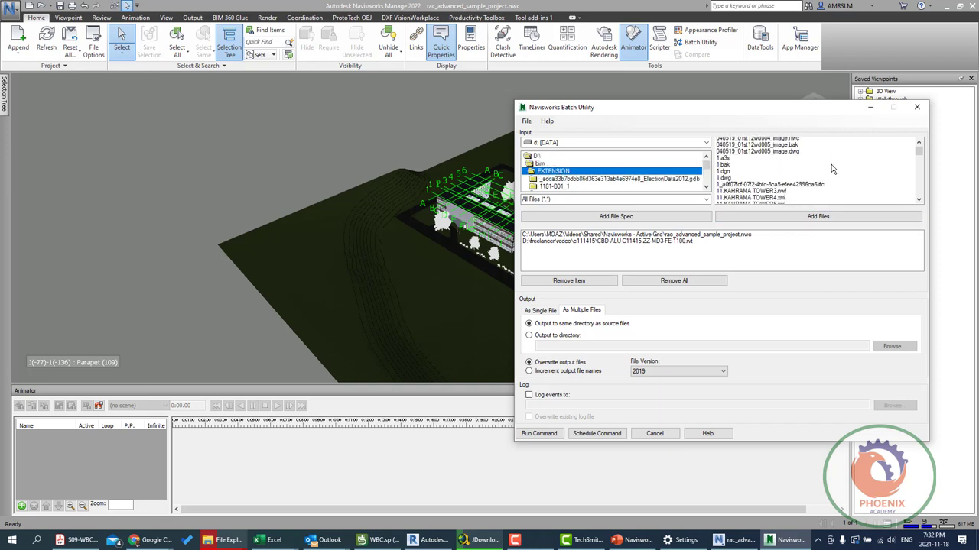
{"action": "scroll", "coordinate": [810, 183], "scroll_direction": "down", "scroll_amount": 1}
{"action": "scroll", "coordinate": [791, 198], "scroll_direction": "down", "scroll_amount": 1}
{"action": "scroll", "coordinate": [791, 199], "scroll_direction": "down", "scroll_amount": 1}
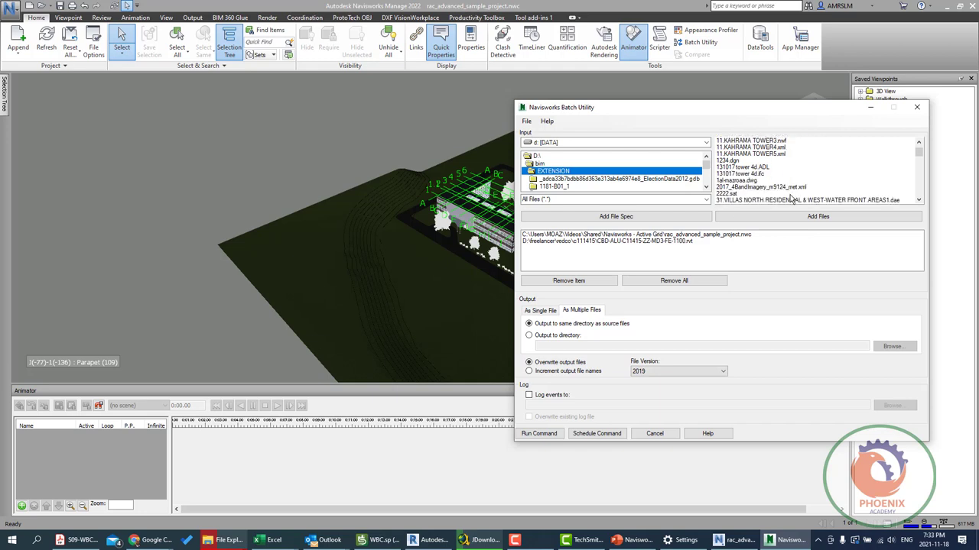
{"action": "scroll", "coordinate": [788, 196], "scroll_direction": "down", "scroll_amount": 1}
{"action": "scroll", "coordinate": [768, 188], "scroll_direction": "down", "scroll_amount": 1}
{"action": "scroll", "coordinate": [765, 188], "scroll_direction": "down", "scroll_amount": 1}
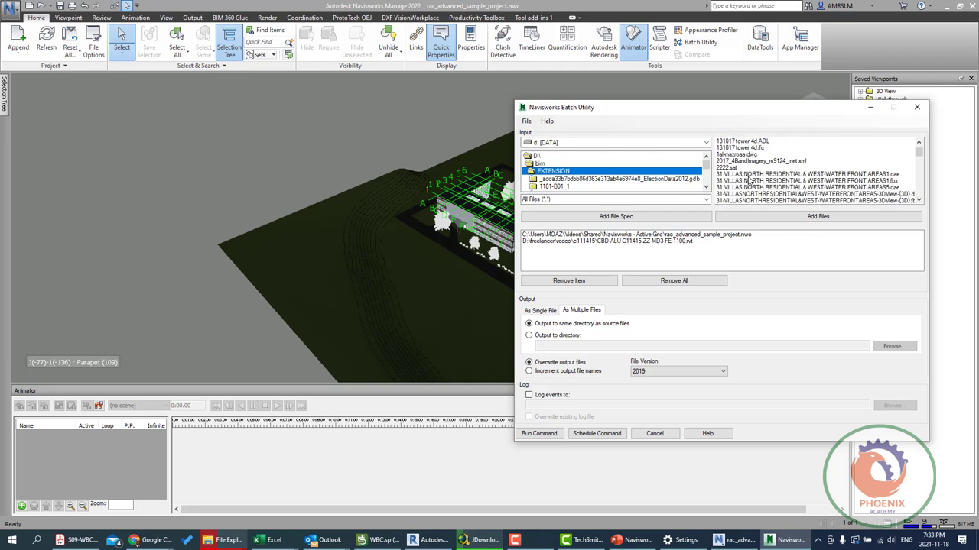
{"action": "scroll", "coordinate": [757, 181], "scroll_direction": "down", "scroll_amount": 1}
{"action": "scroll", "coordinate": [757, 181], "scroll_direction": "down", "scroll_amount": 1}
{"action": "scroll", "coordinate": [757, 181], "scroll_direction": "down", "scroll_amount": 1}
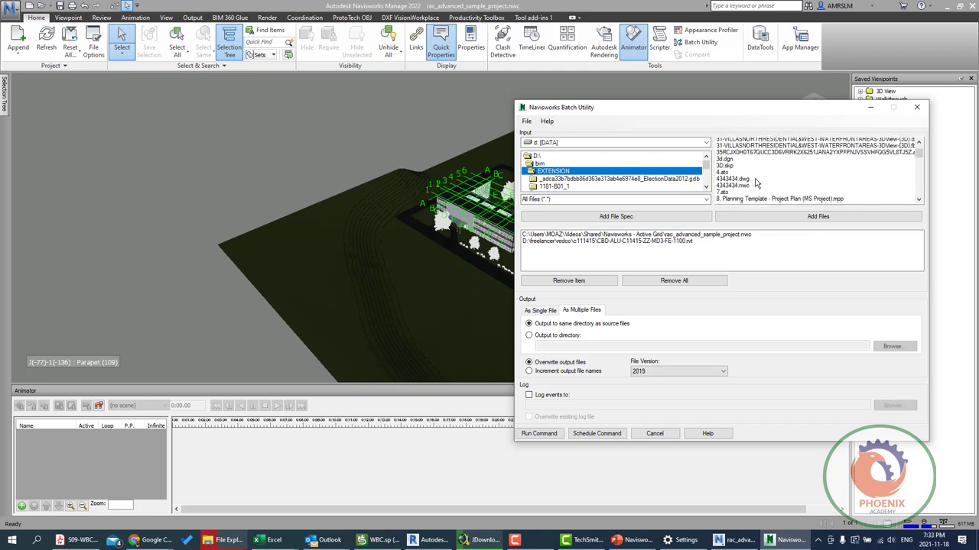
{"action": "scroll", "coordinate": [757, 182], "scroll_direction": "down", "scroll_amount": 1}
{"action": "scroll", "coordinate": [812, 198], "scroll_direction": "down", "scroll_amount": 1}
{"action": "scroll", "coordinate": [830, 199], "scroll_direction": "down", "scroll_amount": 1}
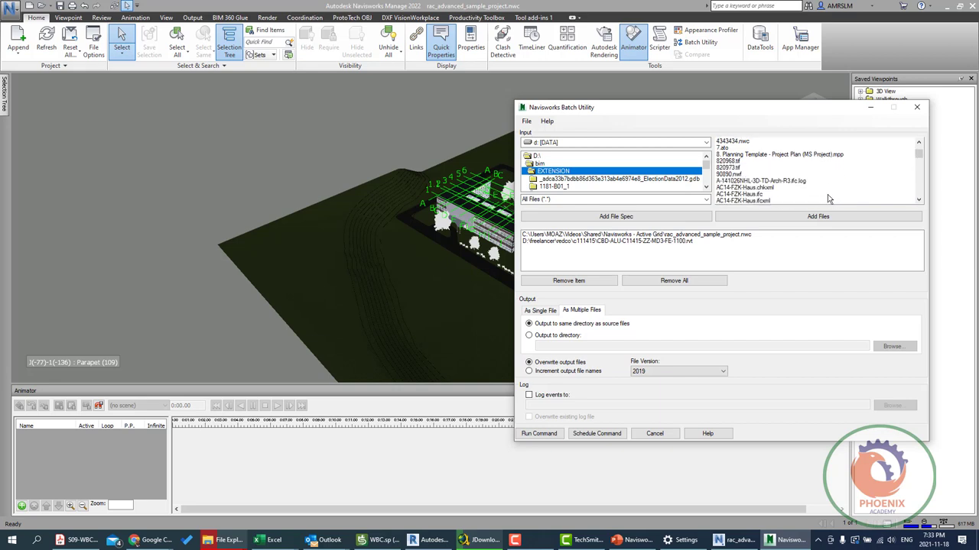
{"action": "scroll", "coordinate": [820, 201], "scroll_direction": "down", "scroll_amount": 1}
{"action": "scroll", "coordinate": [820, 201], "scroll_direction": "down", "scroll_amount": 1}
{"action": "scroll", "coordinate": [820, 201], "scroll_direction": "down", "scroll_amount": 1}
{"action": "scroll", "coordinate": [819, 201], "scroll_direction": "down", "scroll_amount": 1}
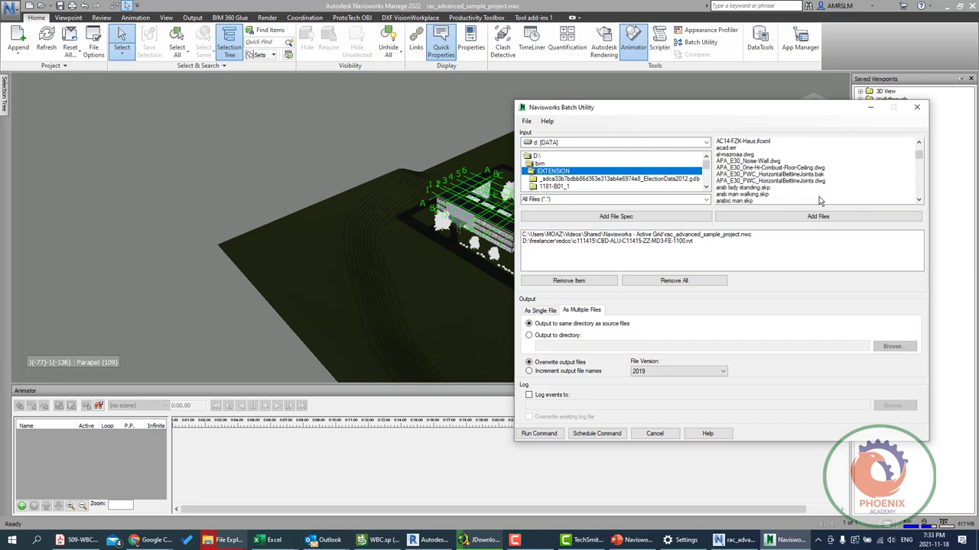
Set the input file-type filter to Revit (*.rvt;*.rfa;*.rte).
{"action": "left_click", "coordinate": [706, 199]}
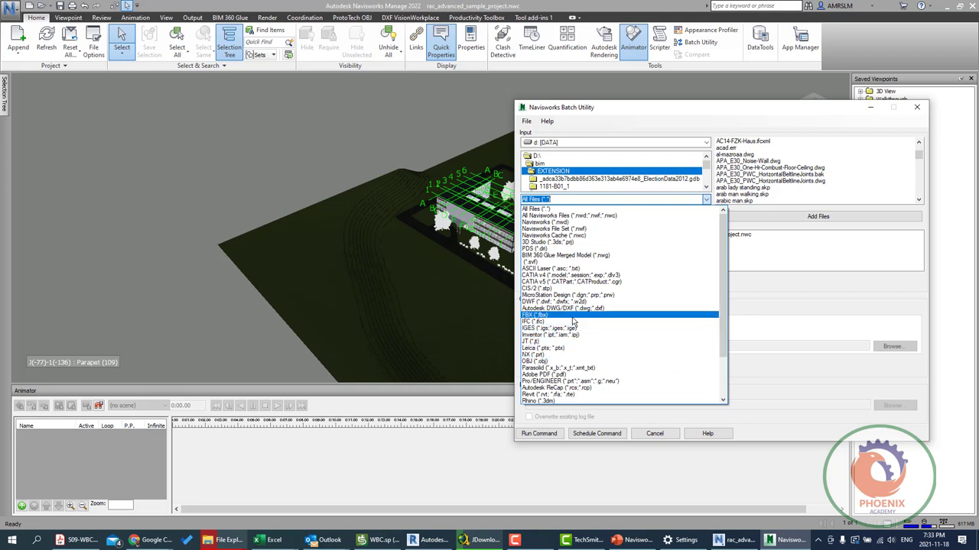
{"action": "type", "text": "n"}
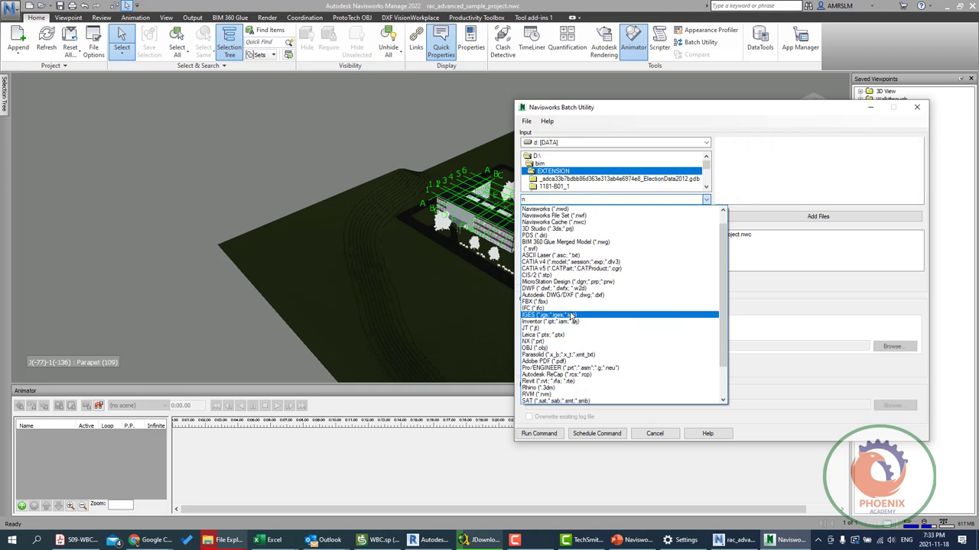
{"action": "type", "text": "n"}
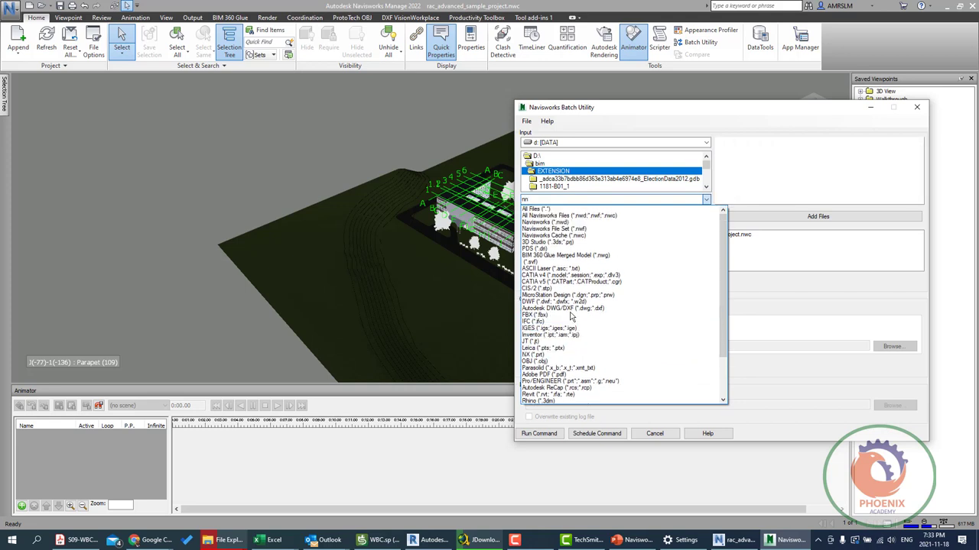
{"action": "key", "text": "BackSpace"}
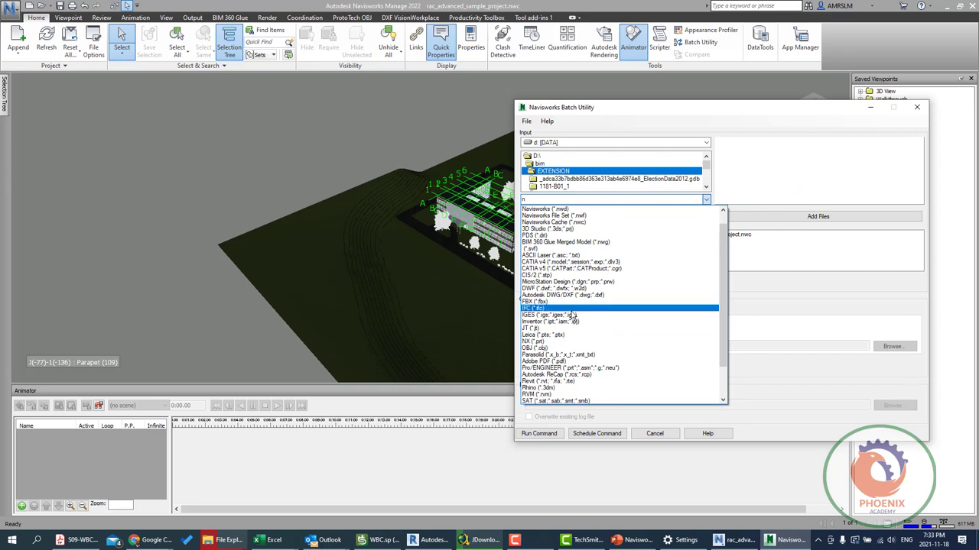
{"action": "key", "text": "BackSpace"}
{"action": "type", "text": "revi"}
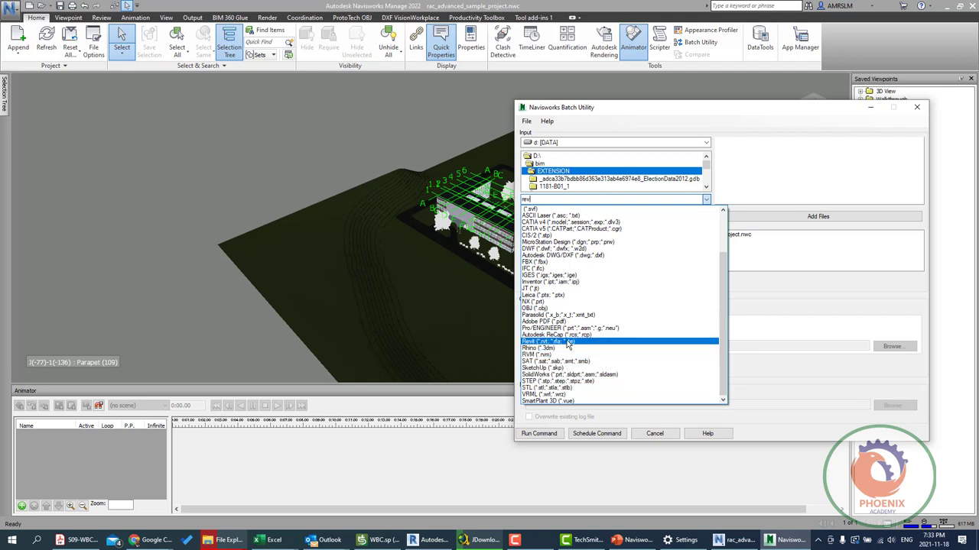
{"action": "left_click", "coordinate": [568, 342]}
Select every Revit file in D:\bim\EXTENSION, first to last, and add them to the queue.
{"action": "left_click", "coordinate": [761, 142]}
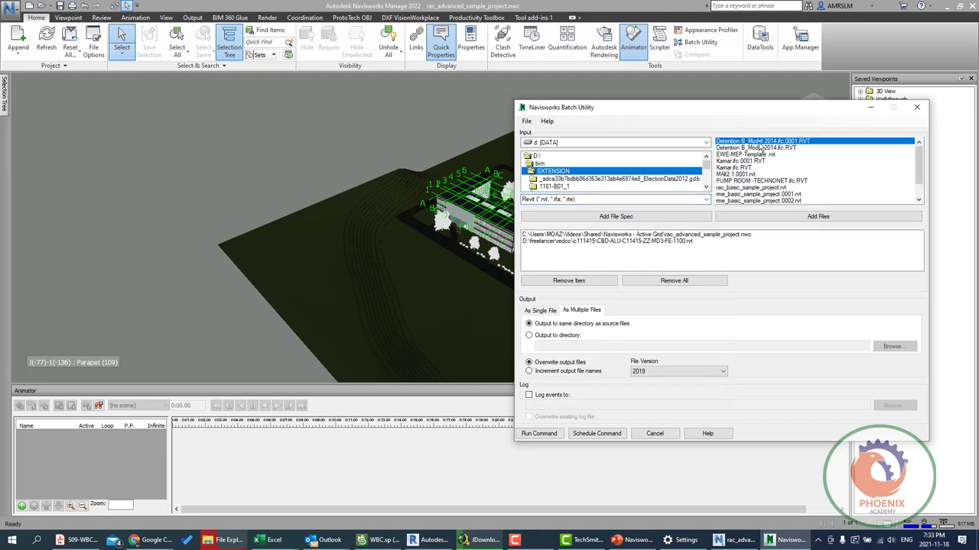
{"action": "scroll", "coordinate": [757, 191], "scroll_direction": "down", "scroll_amount": 3}
{"action": "left_click", "coordinate": [757, 201], "text": "shift"}
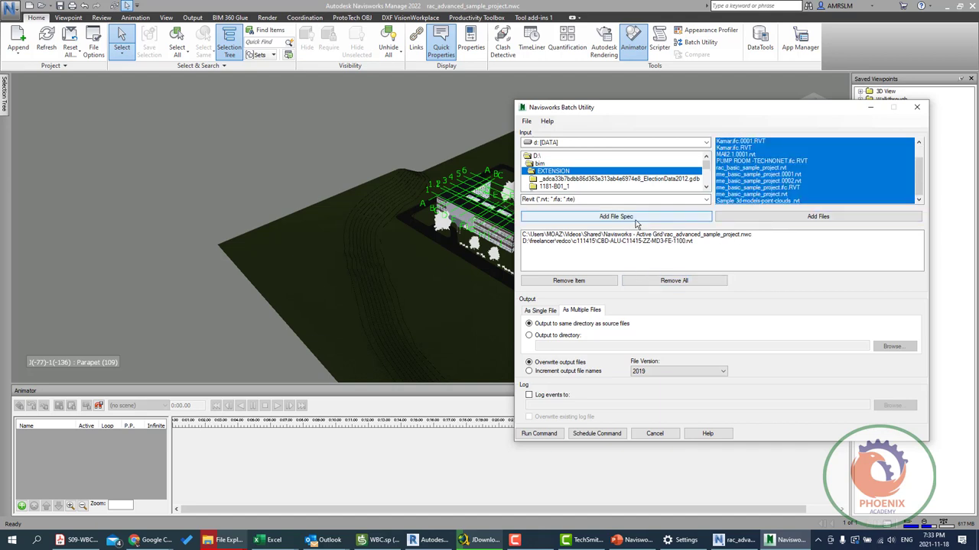
{"action": "left_click", "coordinate": [776, 217]}
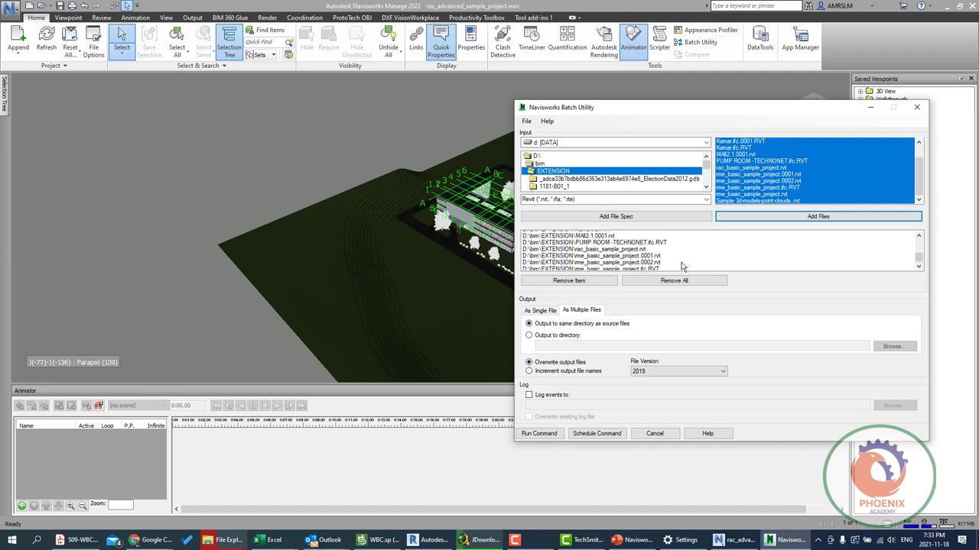
{"action": "scroll", "coordinate": [682, 263], "scroll_direction": "down", "scroll_amount": 1}
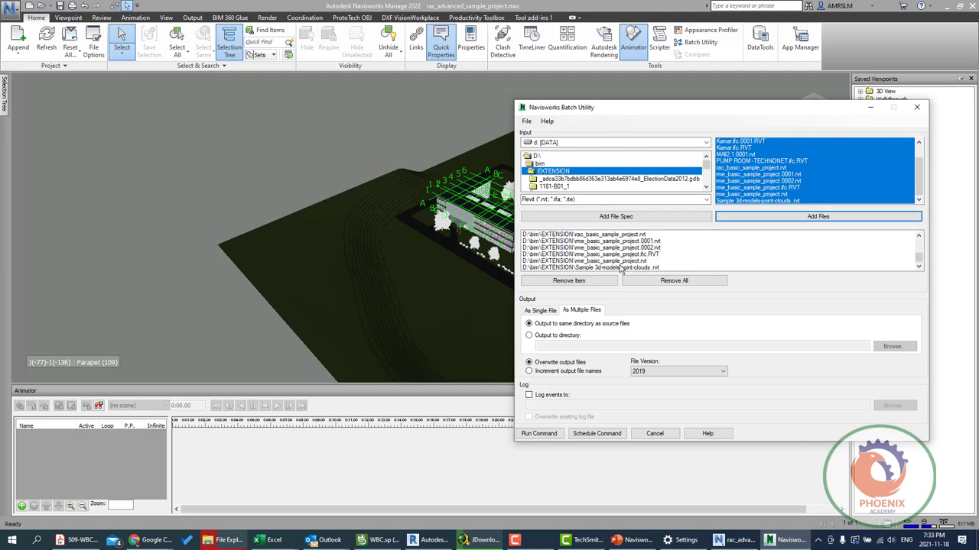
{"action": "left_click", "coordinate": [579, 311]}
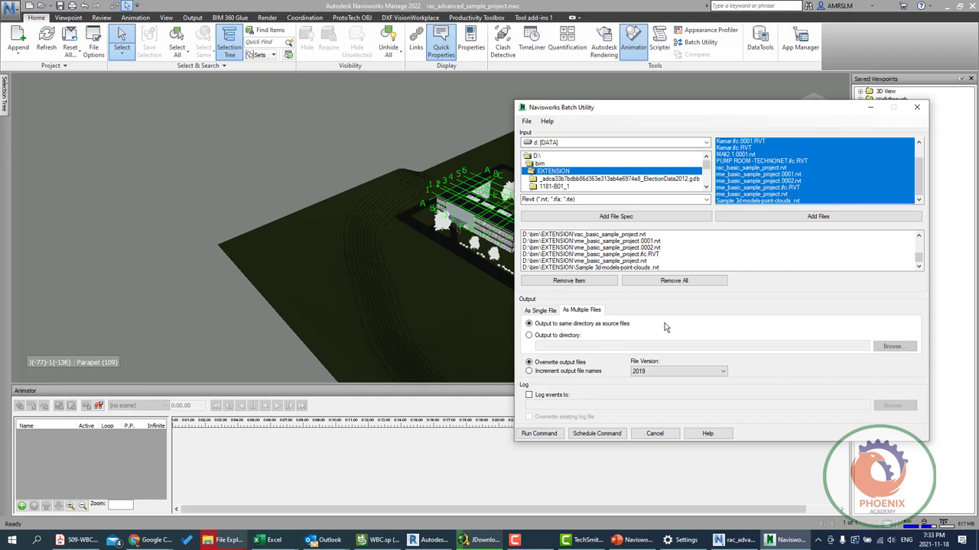
Set the output to directory mode with the Desktop as the target folder.
{"action": "left_click", "coordinate": [573, 341]}
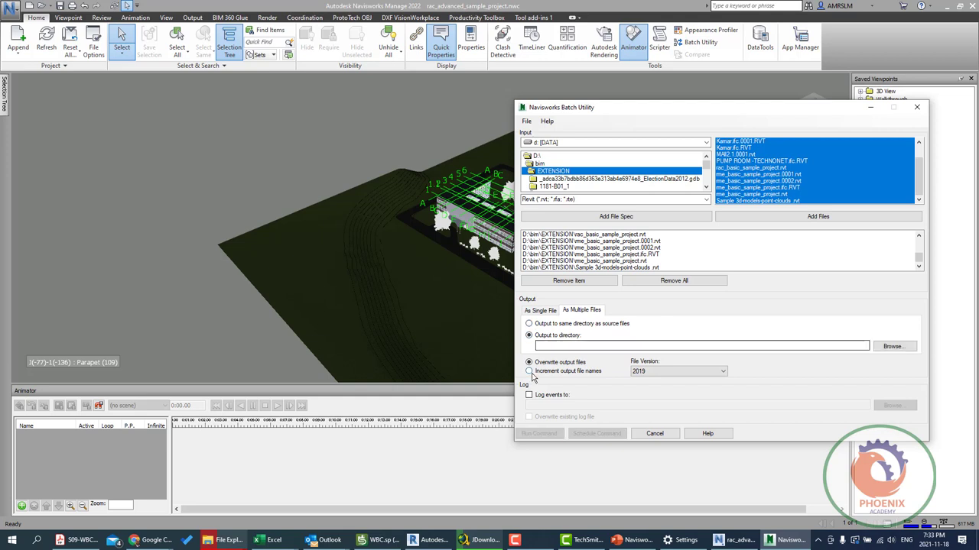
{"action": "left_click", "coordinate": [556, 346]}
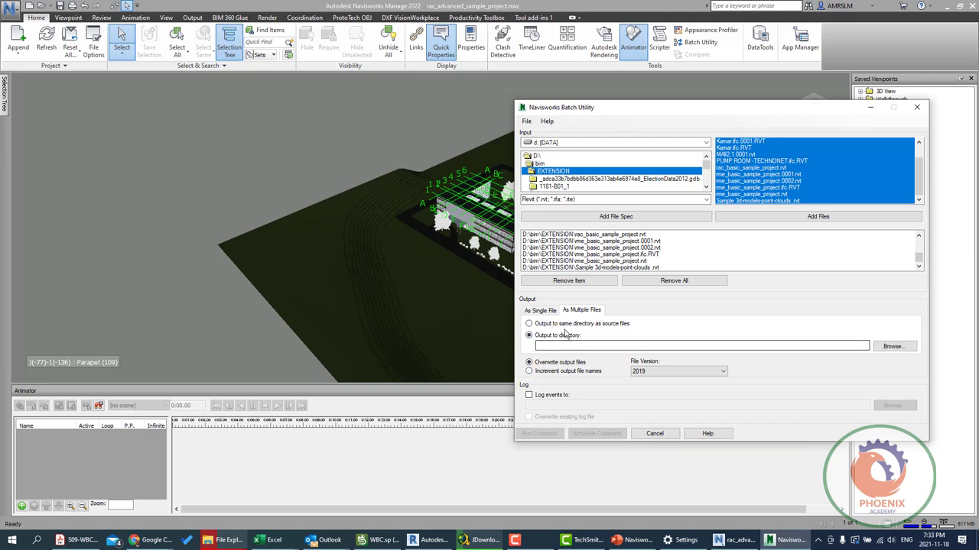
{"action": "left_click", "coordinate": [568, 324]}
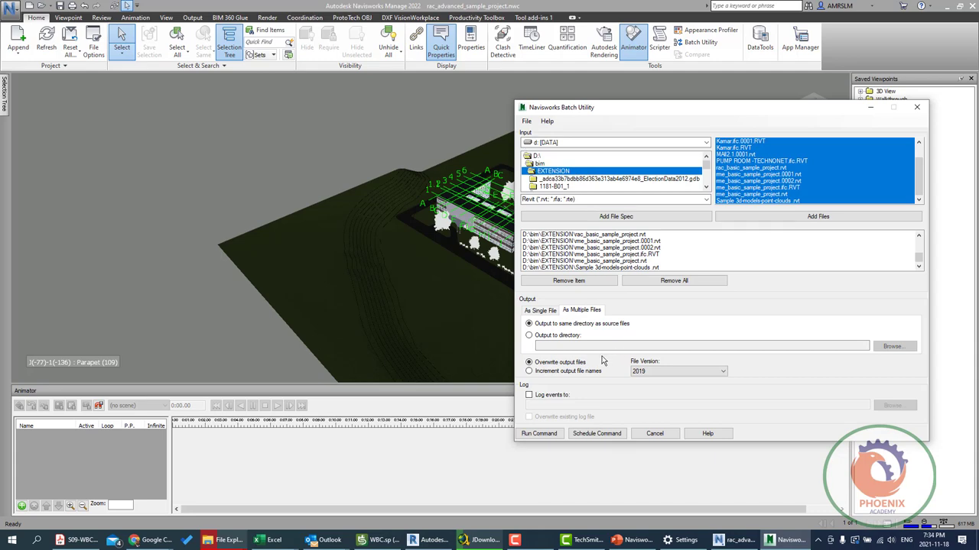
{"action": "left_click", "coordinate": [566, 339]}
{"action": "left_click", "coordinate": [896, 349]}
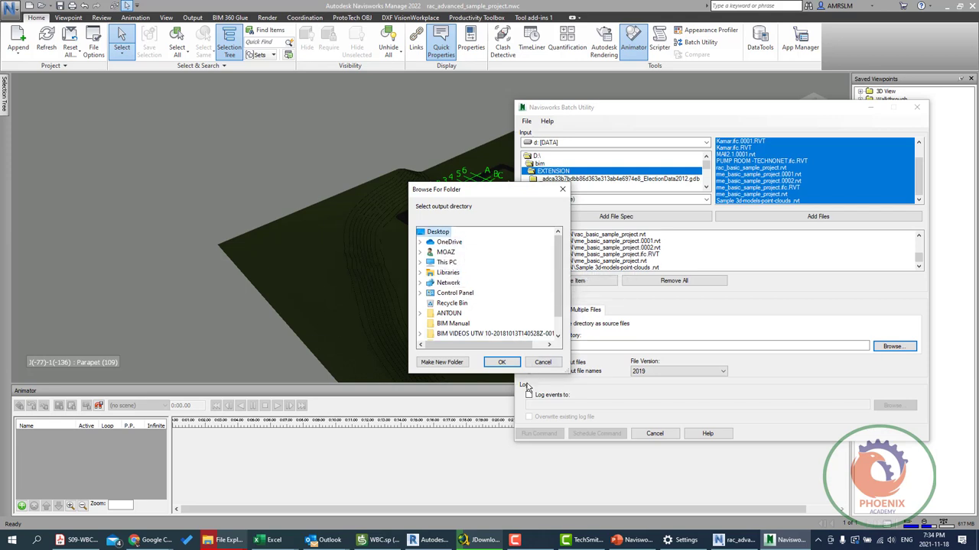
{"action": "left_click", "coordinate": [503, 364]}
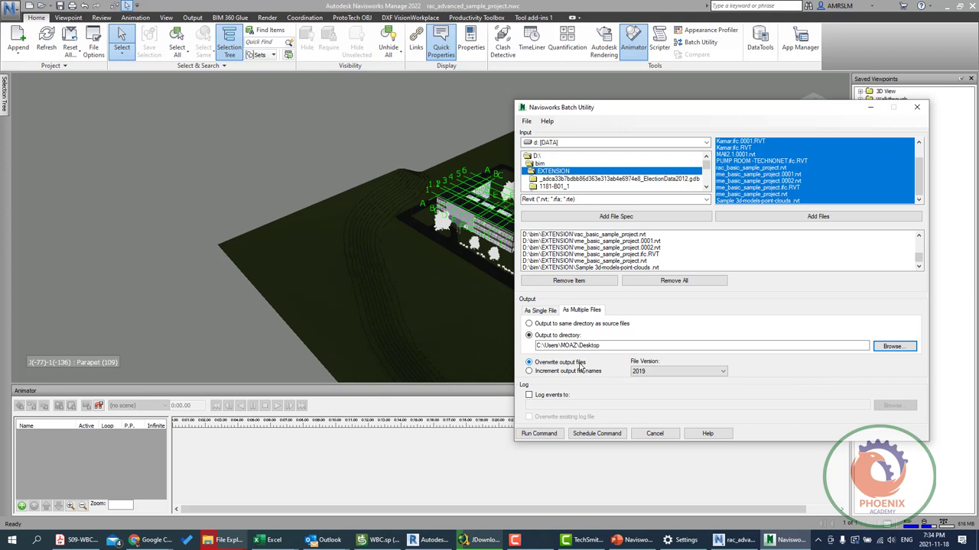
Turn on Increment output file names and keep File Version at 2019.
{"action": "left_click", "coordinate": [582, 373]}
{"action": "left_click", "coordinate": [709, 371]}
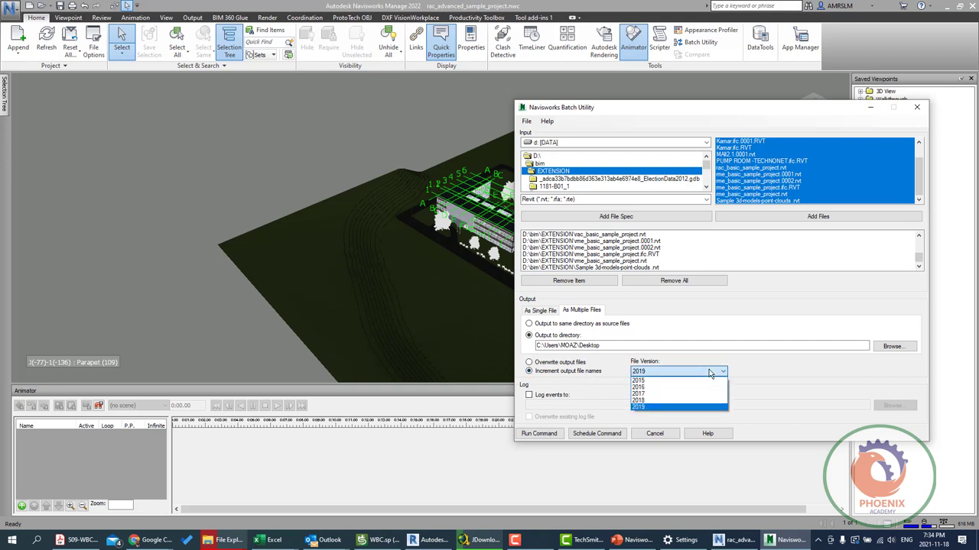
{"action": "left_click", "coordinate": [641, 407]}
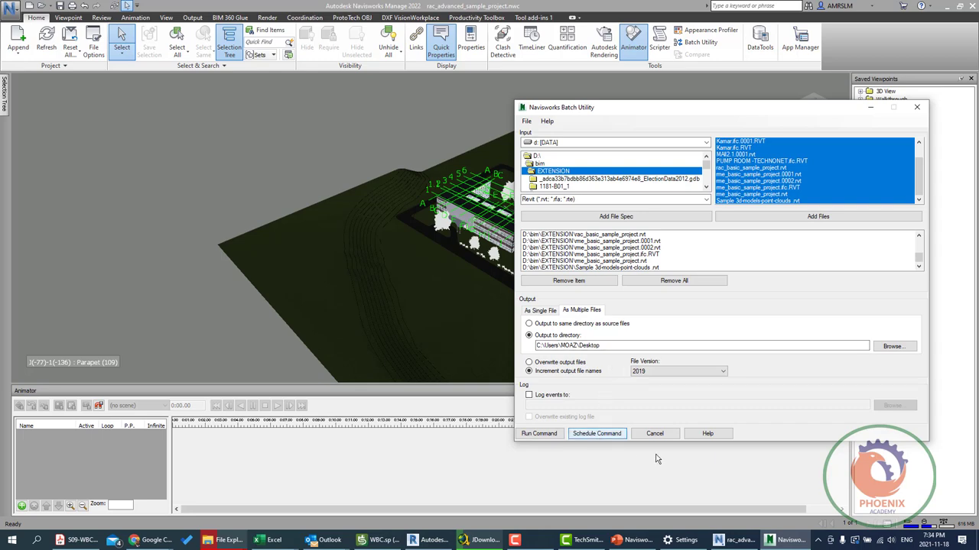
{"action": "left_click", "coordinate": [592, 434]}
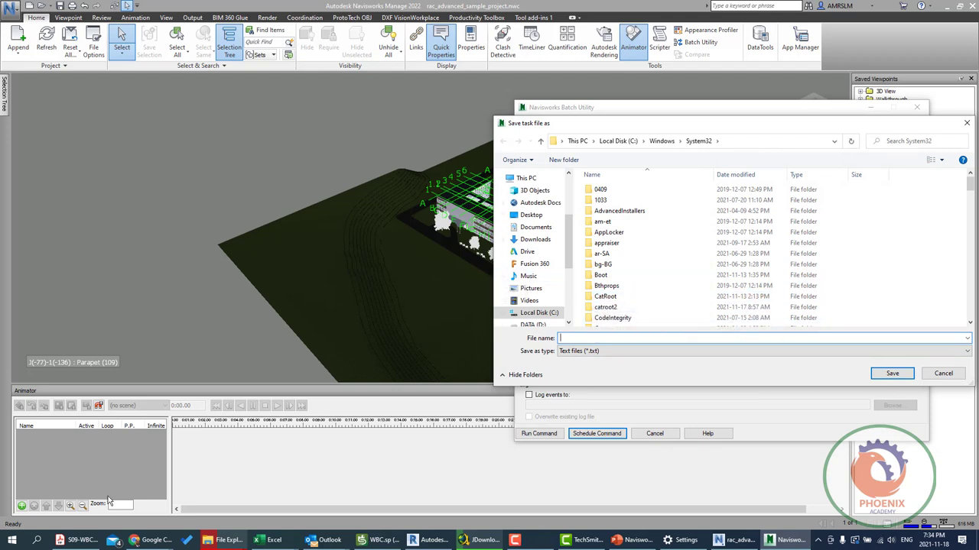
{"action": "left_click", "coordinate": [12, 540]}
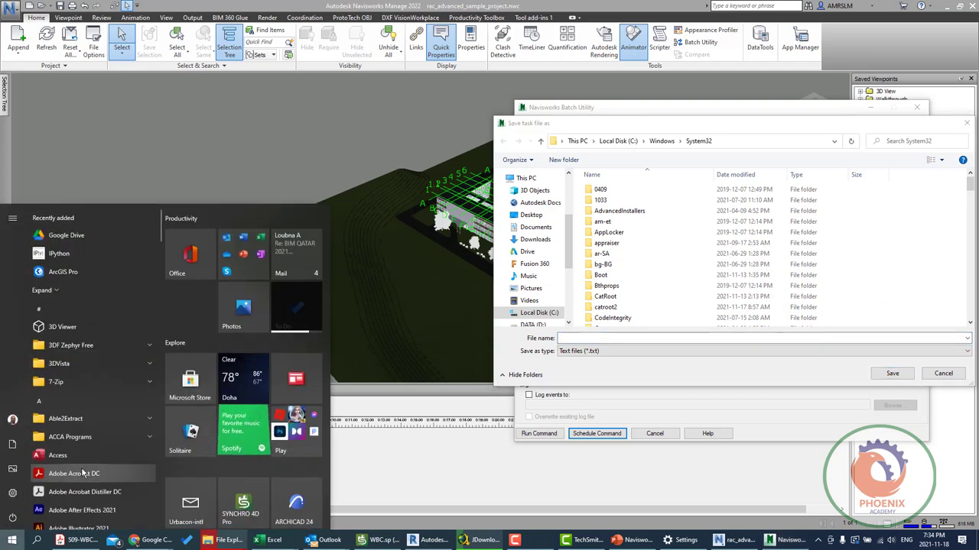
{"action": "type", "text": "cmd"}
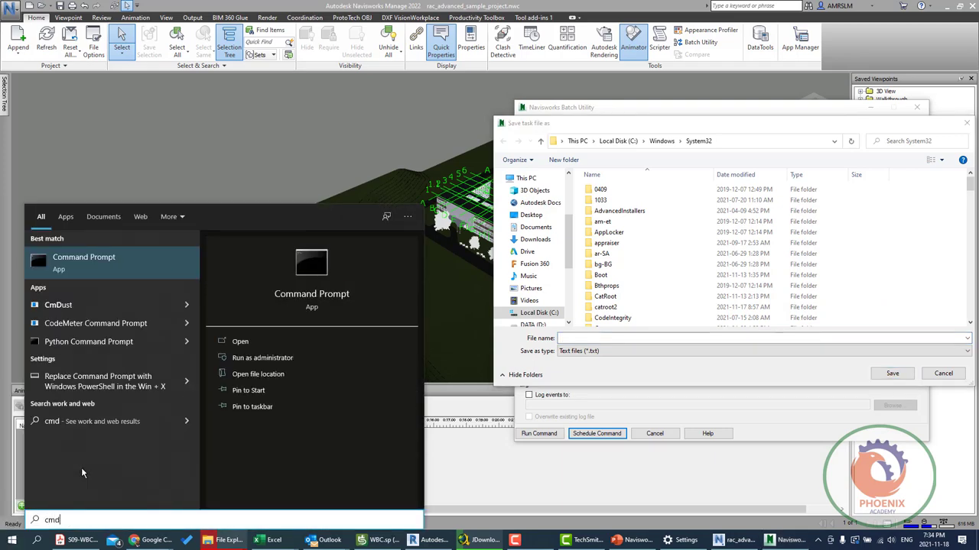
{"action": "key", "text": "Return"}
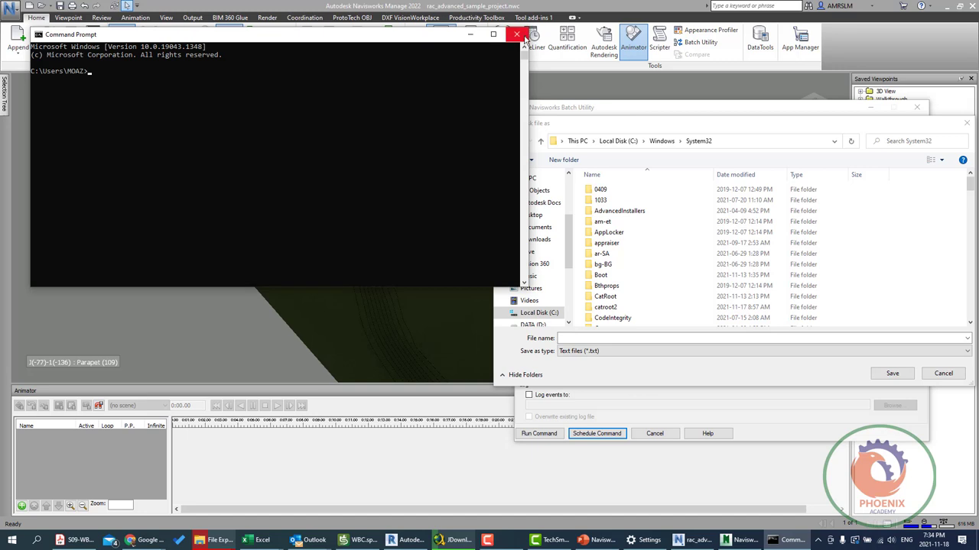
{"action": "left_click", "coordinate": [517, 34]}
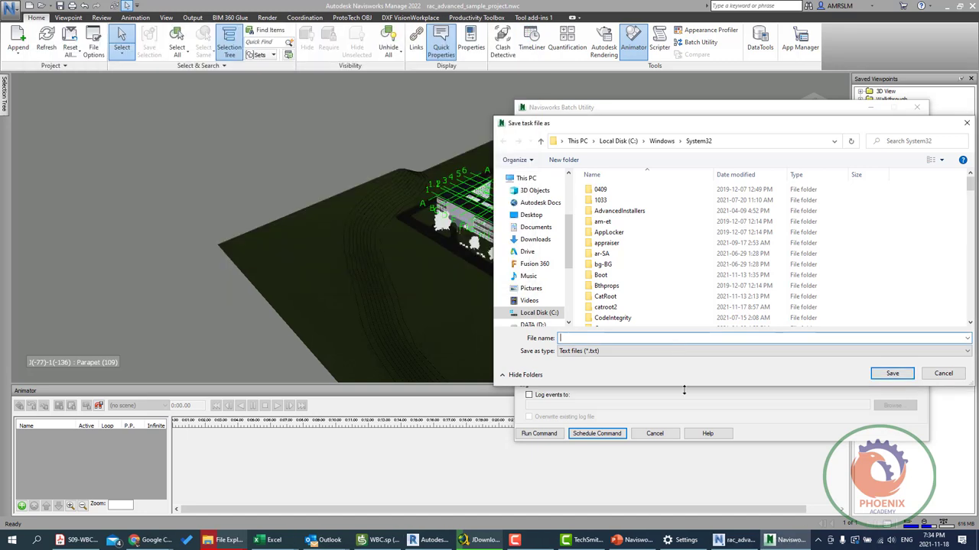
{"action": "left_click", "coordinate": [931, 375]}
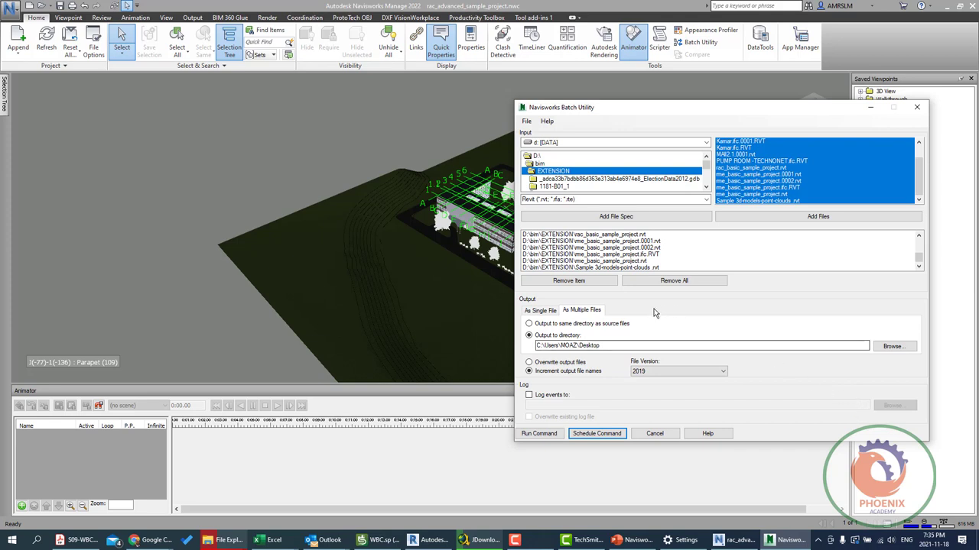
Choose As Single File output and set the save type to Navisworks fileset (*.nwf).
{"action": "left_click", "coordinate": [534, 315]}
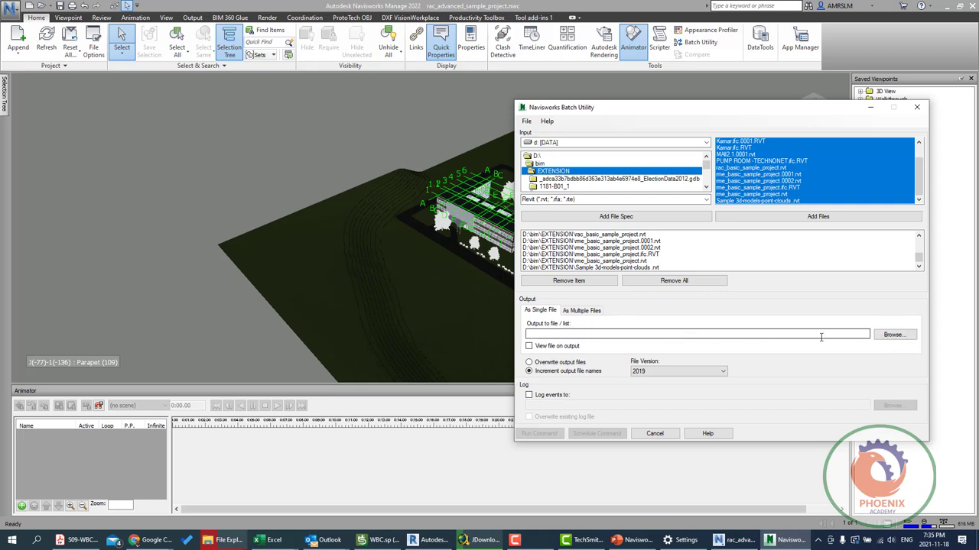
{"action": "left_click", "coordinate": [895, 338]}
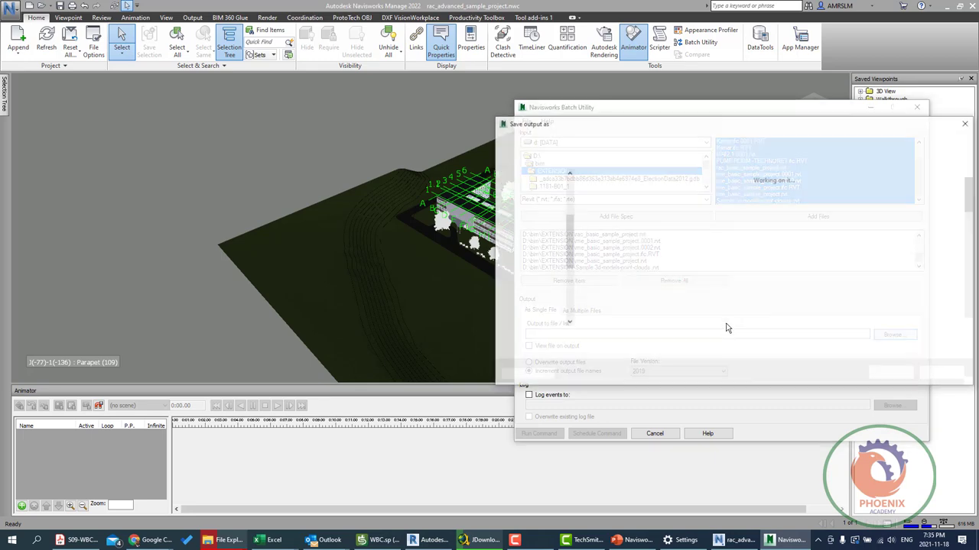
{"action": "left_click", "coordinate": [841, 351]}
{"action": "left_click", "coordinate": [818, 348]}
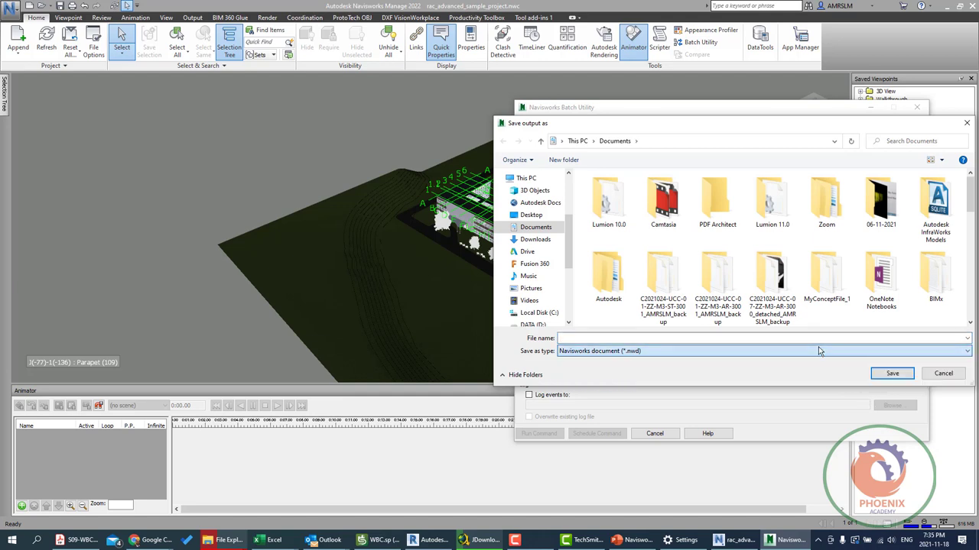
{"action": "left_click", "coordinate": [858, 351]}
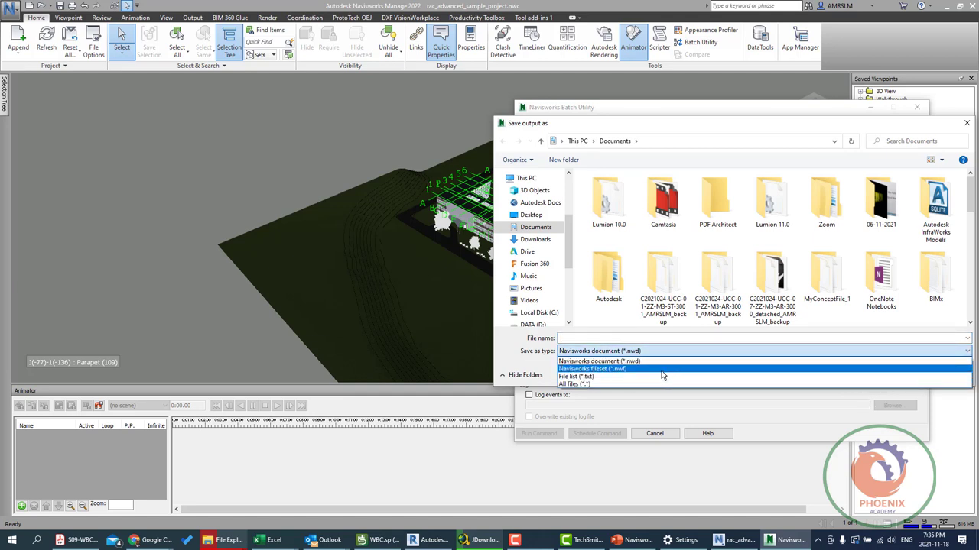
{"action": "left_click", "coordinate": [919, 368]}
{"action": "left_click", "coordinate": [932, 374]}
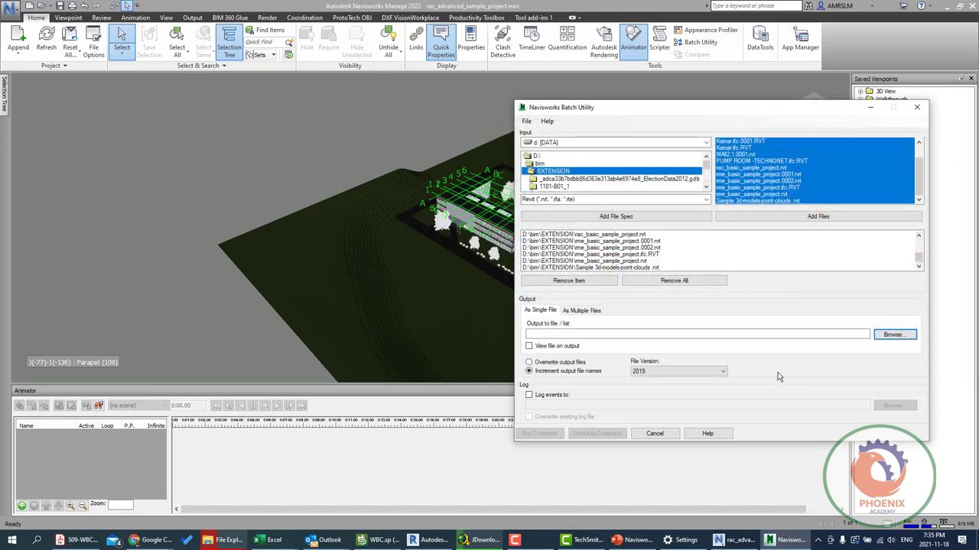